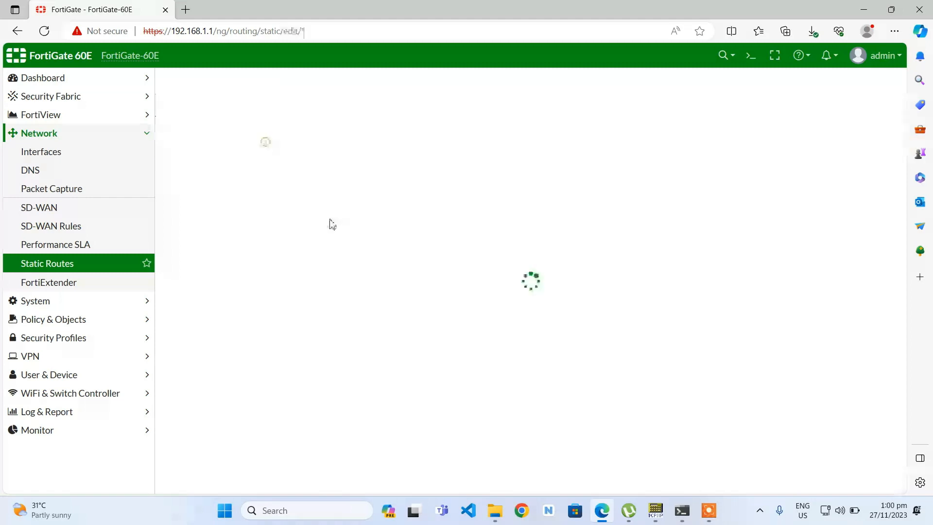
# Step: Review the static route's destination subnet, interface and gateway address, and open the list of network interfaces
pyautogui.moveTo(288, 141); pyautogui.dragTo(337, 144)
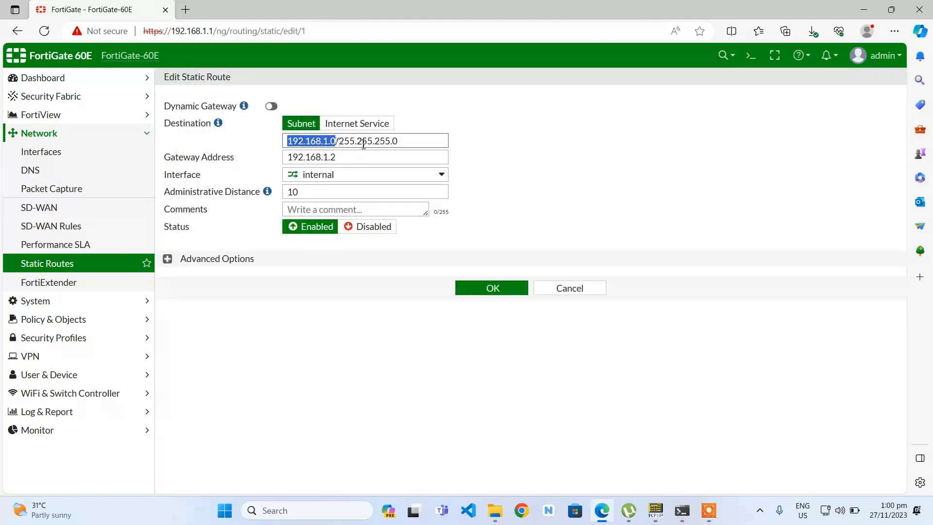
pyautogui.moveTo(360, 181)
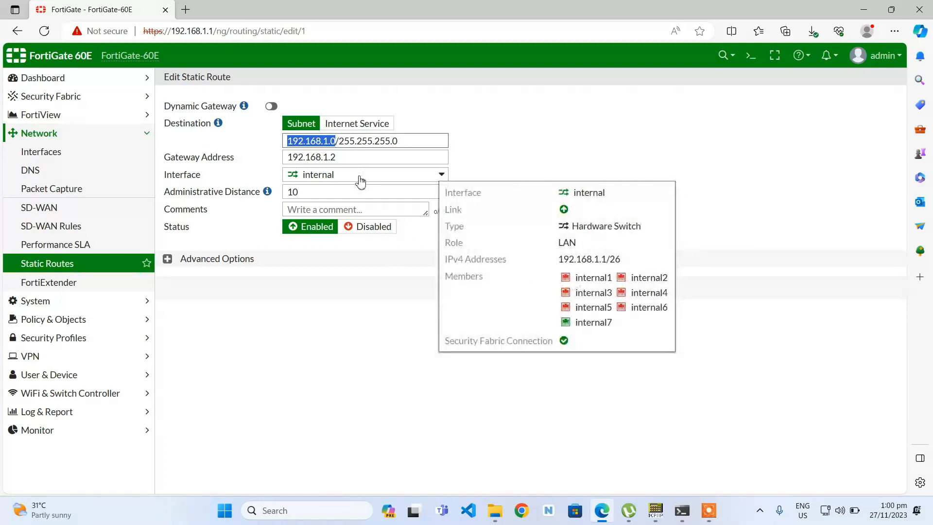
pyautogui.moveTo(363, 157); pyautogui.dragTo(286, 157)
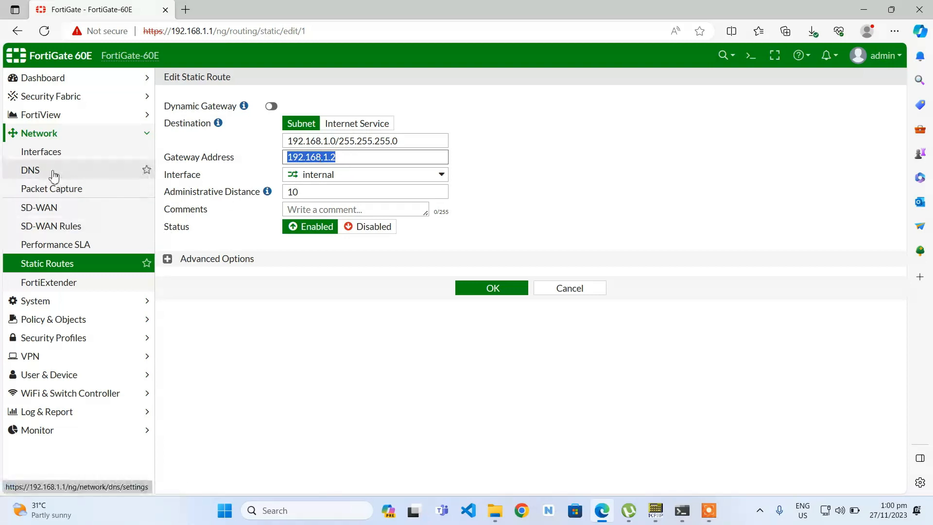
pyautogui.click(63, 159)
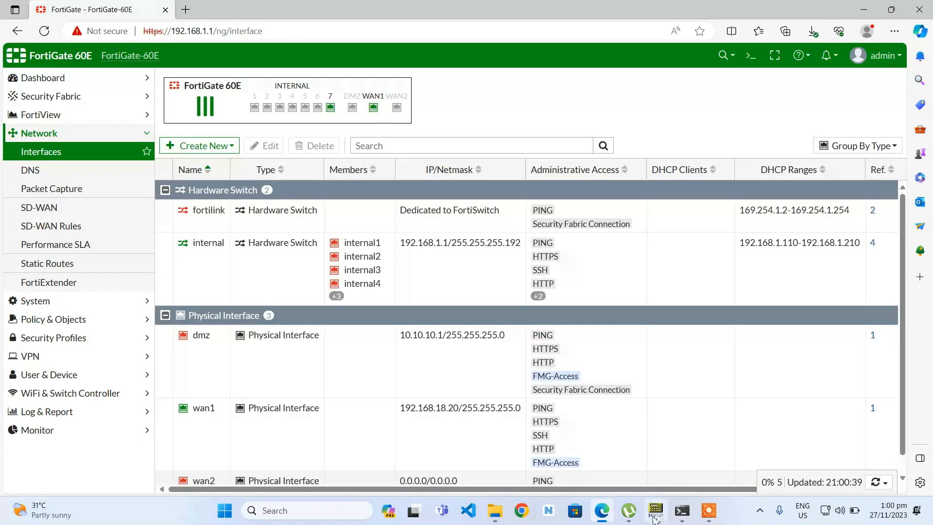
# Step: Switch to Advanced Subnet Calculator, restart it and open its CIDR calculator
pyautogui.moveTo(658, 516)
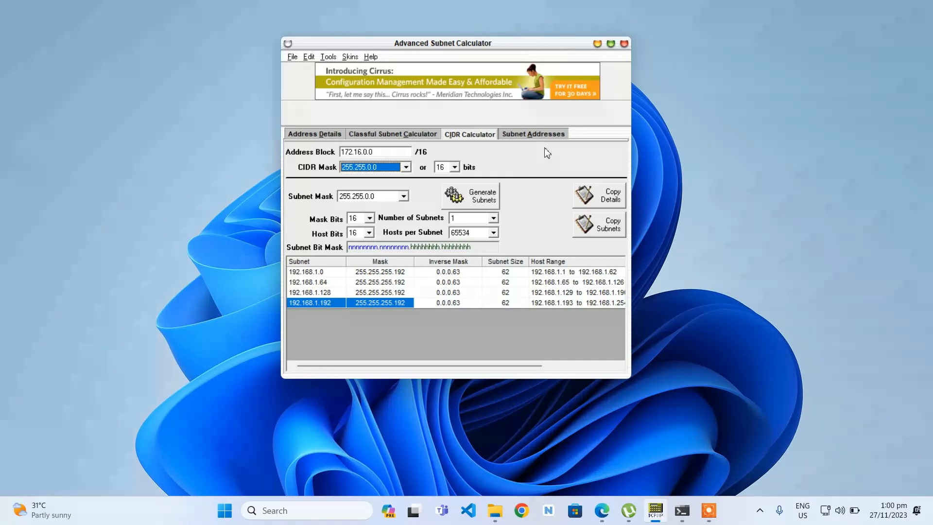
pyautogui.hotkey('alt', 'F4')
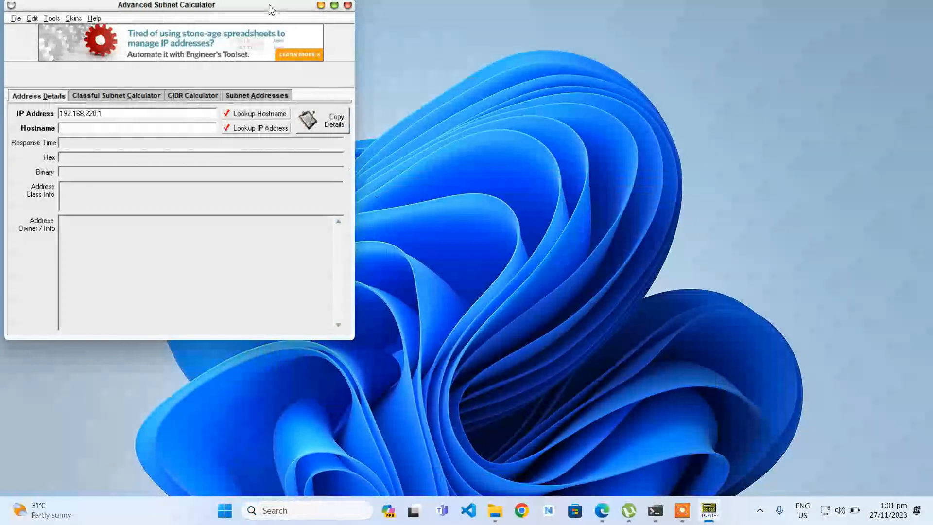
pyautogui.moveTo(271, 8); pyautogui.dragTo(591, 57)
pyautogui.click(513, 144)
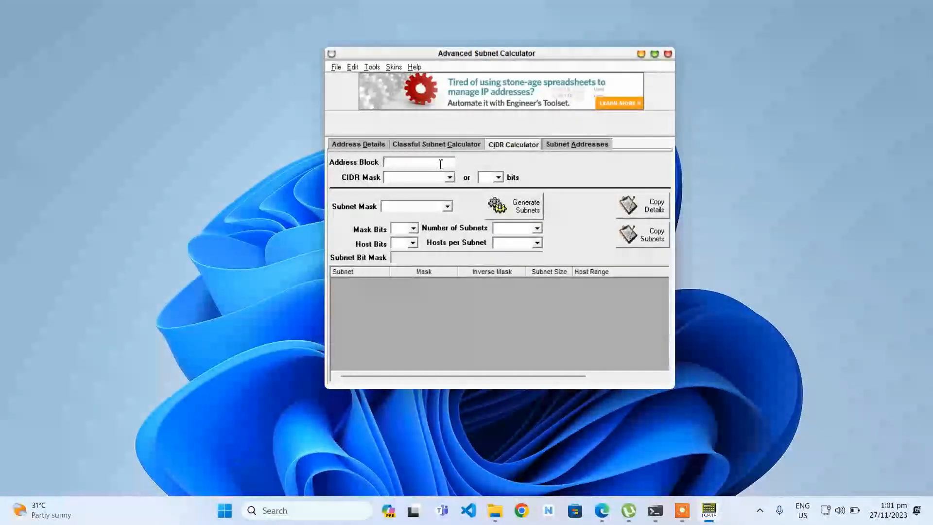
# Step: Set the CIDR calculator's address block to 192.168.1.0 with a 24-bit mask
pyautogui.write('192.168.1.0')
pyautogui.click(405, 163)
pyautogui.write('8.1.0')
pyautogui.click(499, 178)
pyautogui.scroll(-5, 487, 214)
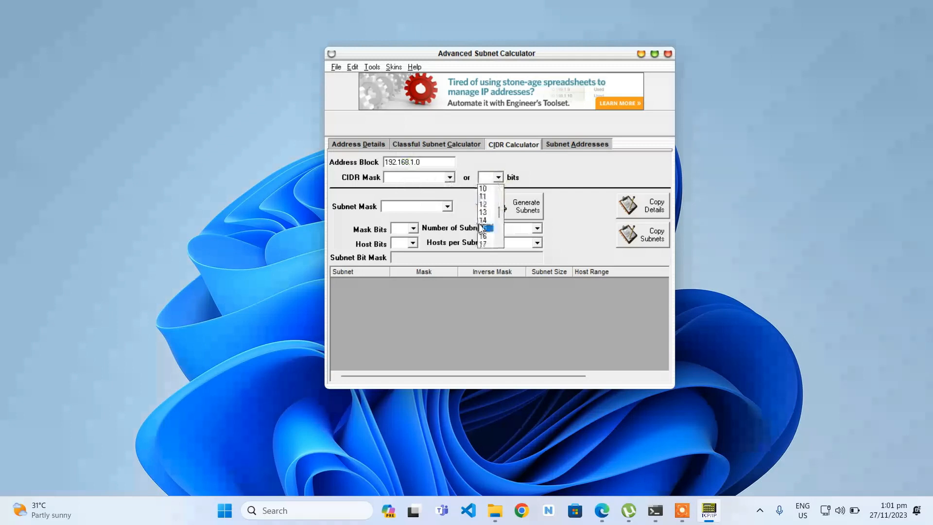
pyautogui.click(486, 228)
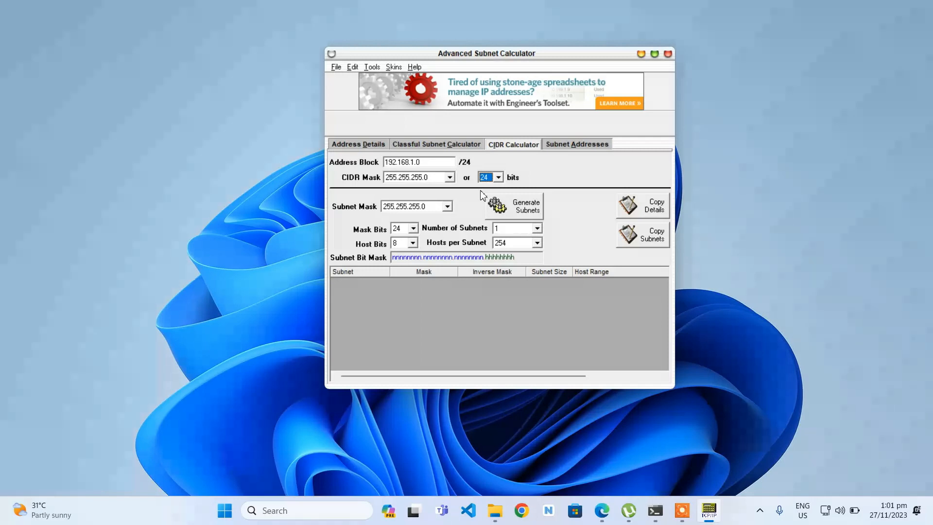
# Step: Divide the address block into 4 subnets, generate them and highlight the first subnet's mask and inverse mask
pyautogui.click(538, 229)
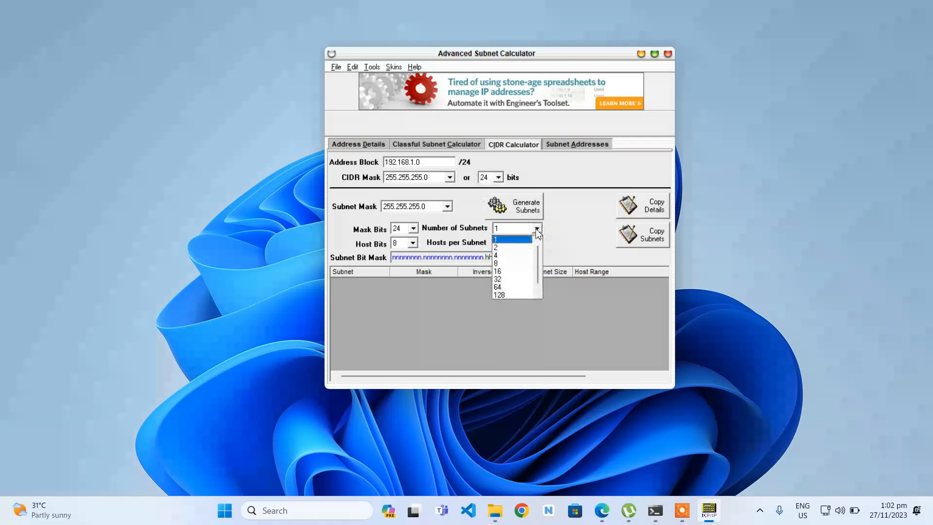
pyautogui.click(506, 260)
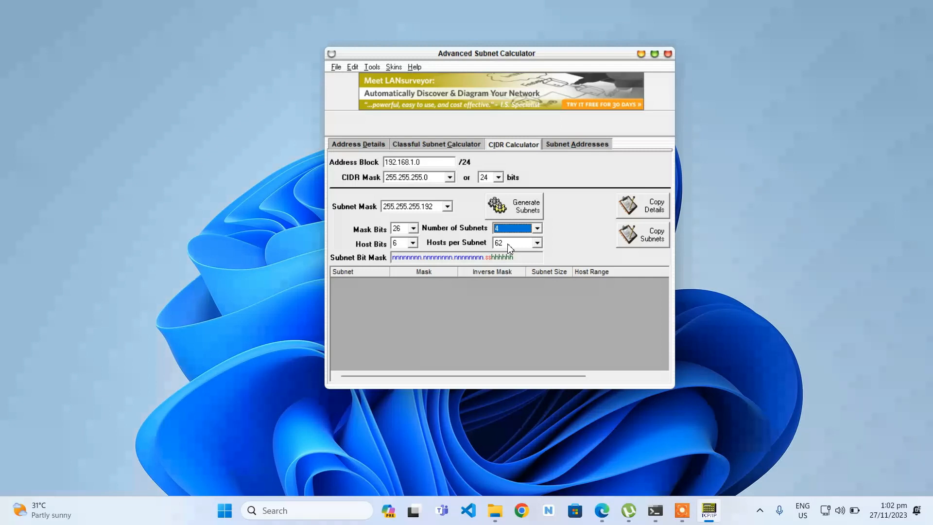
pyautogui.click(524, 214)
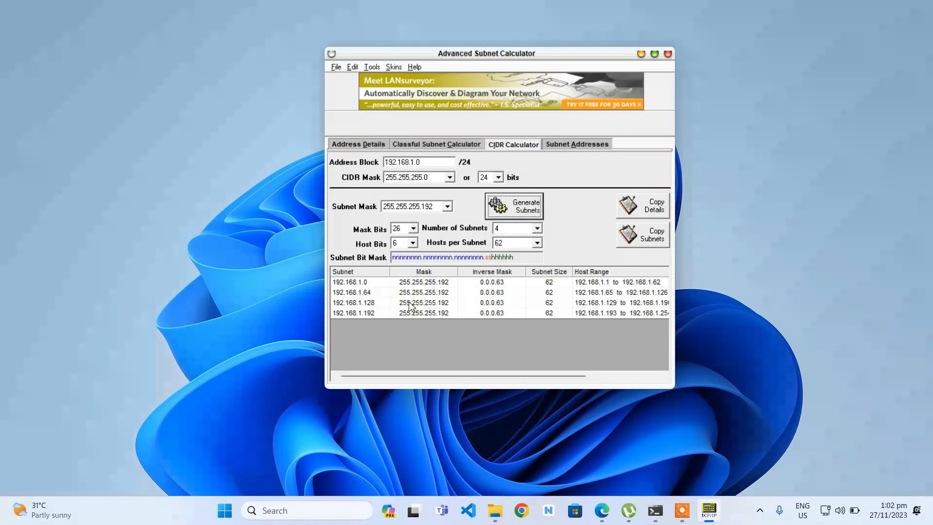
pyautogui.click(345, 284)
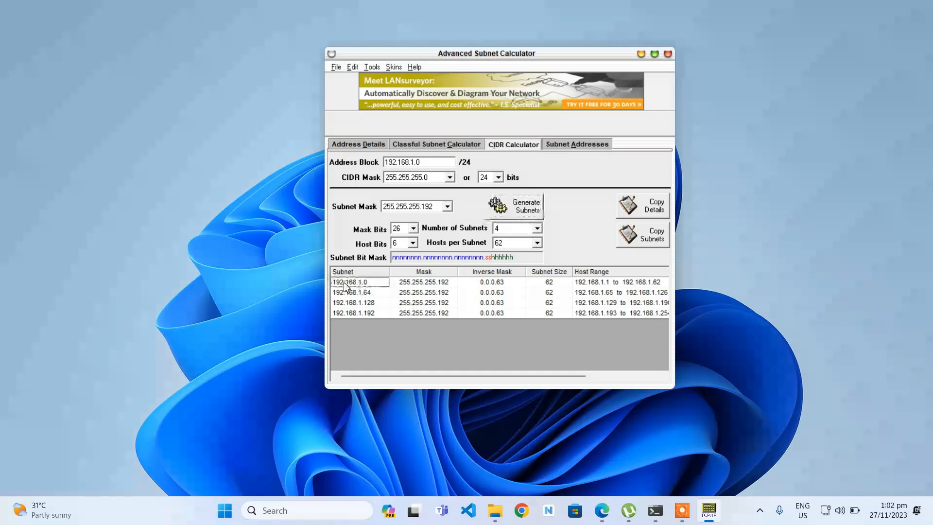
pyautogui.moveTo(345, 285); pyautogui.dragTo(471, 284)
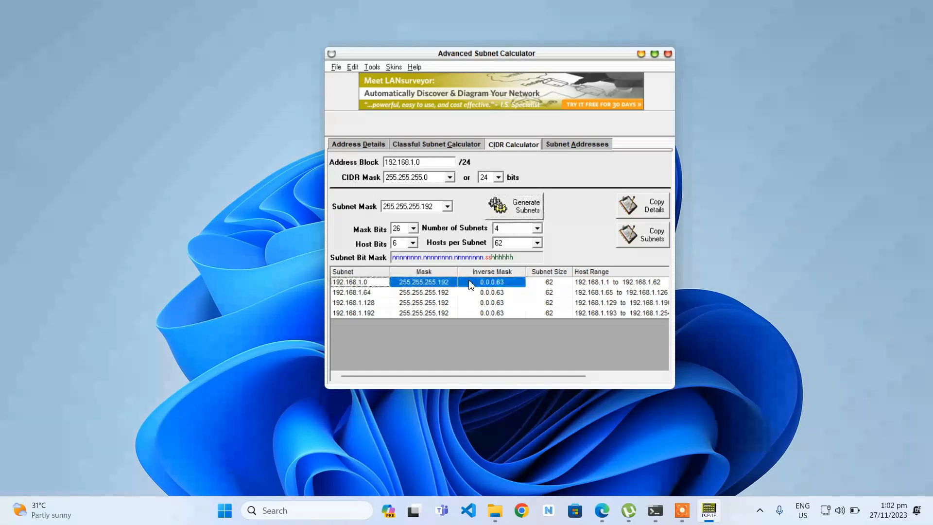
# Step: Switch to the FortiGate page in the browser, reopen the static route and compare its gateway address with the subnets in Advanced Subnet Calculator
pyautogui.click(601, 510)
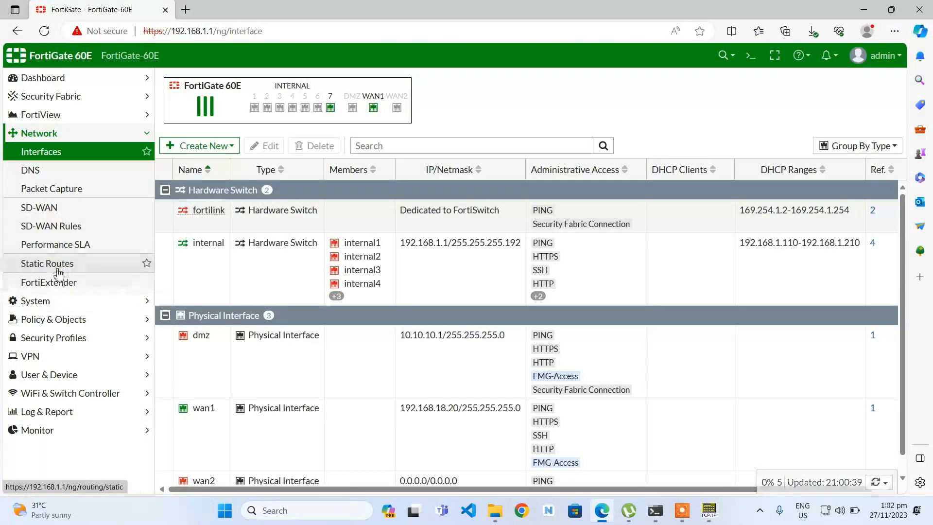
pyautogui.click(57, 265)
pyautogui.doubleClick(258, 148)
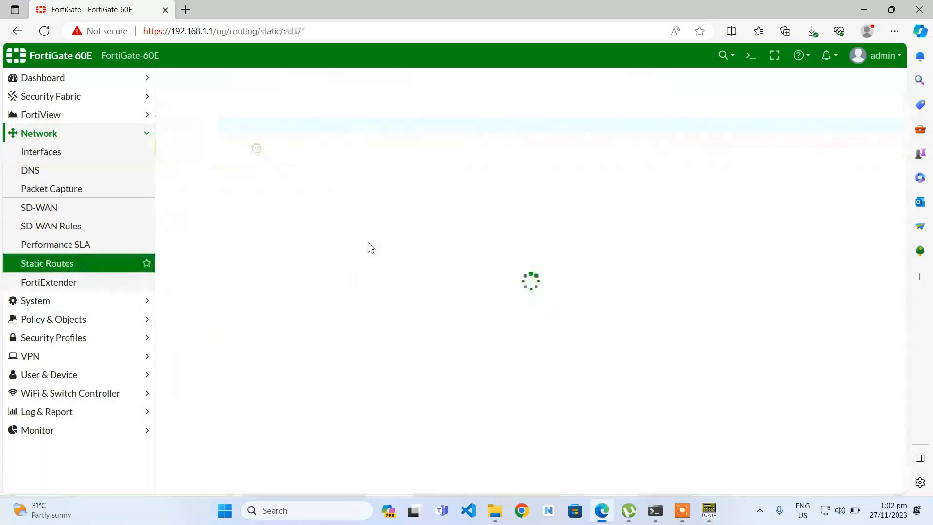
pyautogui.doubleClick(337, 157)
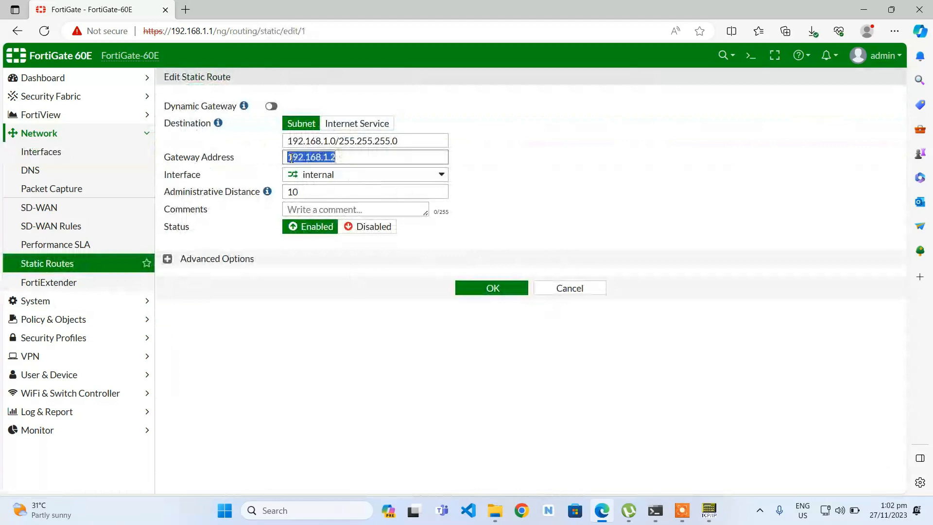
pyautogui.click(710, 510)
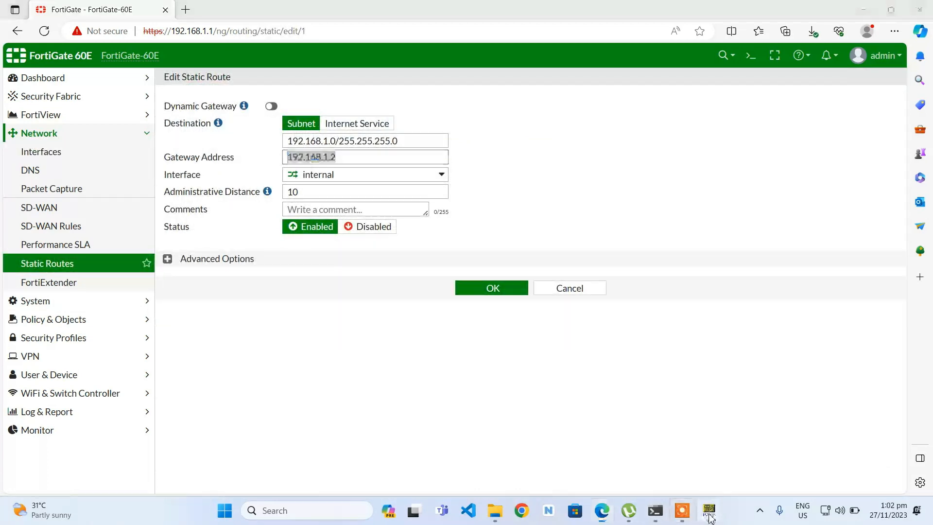
pyautogui.moveTo(530, 51); pyautogui.dragTo(720, 67)
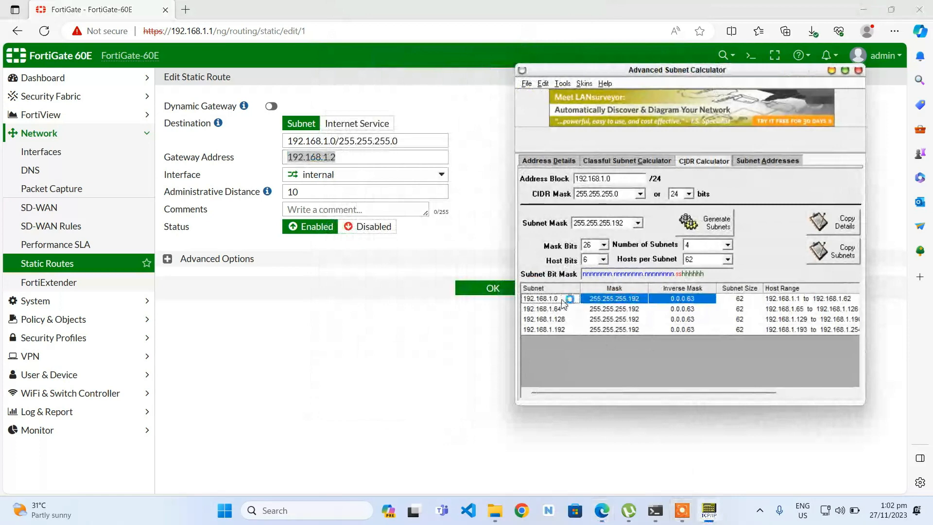
# Step: Open the internal interface's settings in FortiGate and examine its IP address in the IP/Netmask setting
pyautogui.click(66, 154)
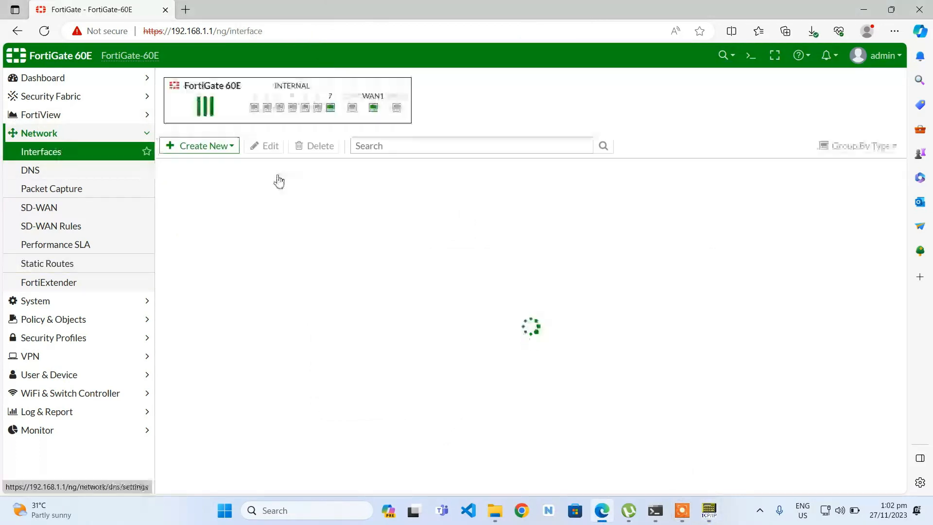
pyautogui.doubleClick(421, 267)
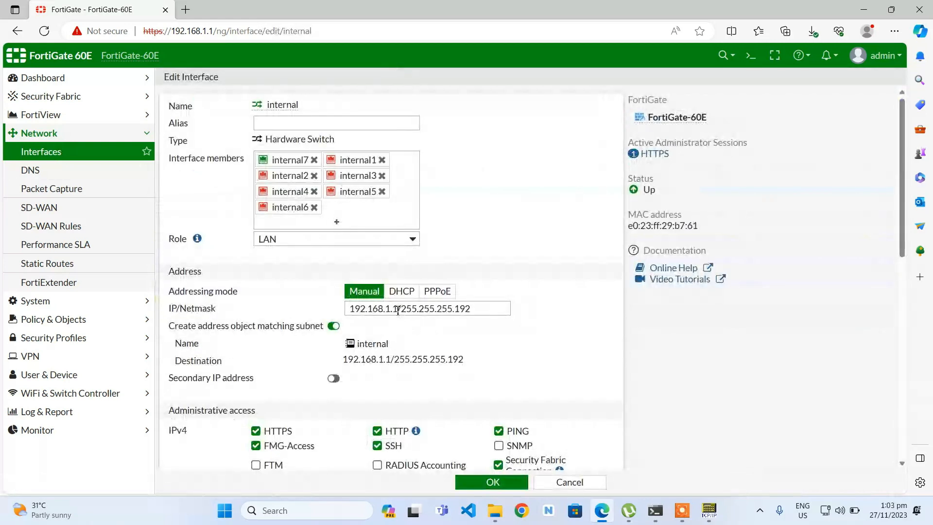
pyautogui.moveTo(398, 310); pyautogui.dragTo(357, 310)
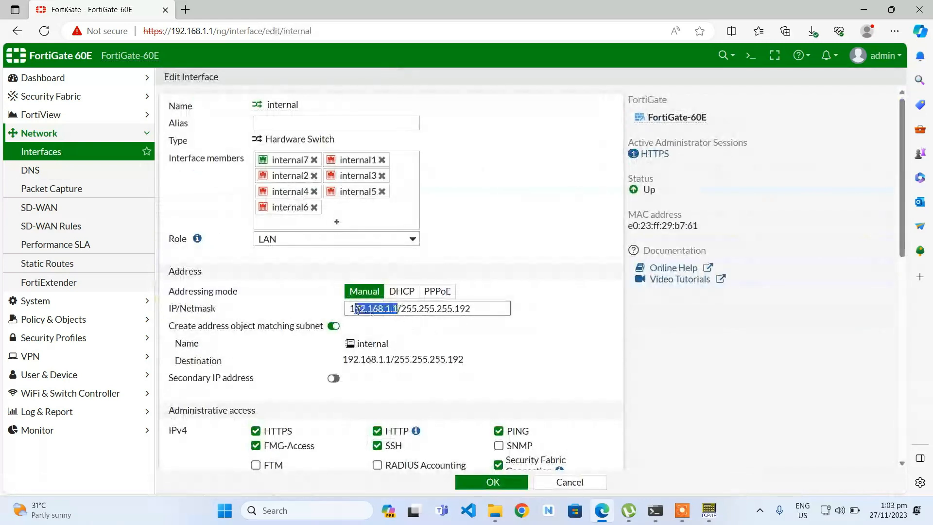
pyautogui.click(399, 310)
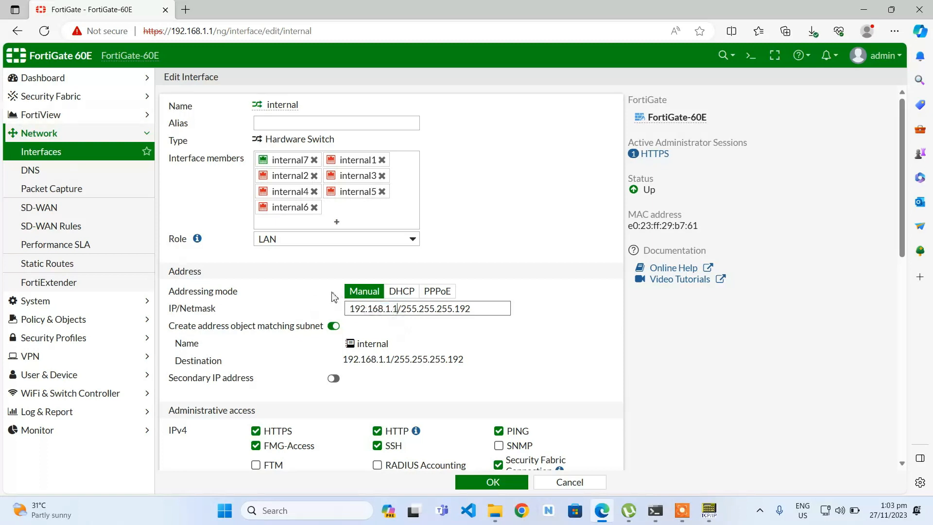
# Step: Return to the static route on the internal interface and examine its gateway address
pyautogui.click(77, 265)
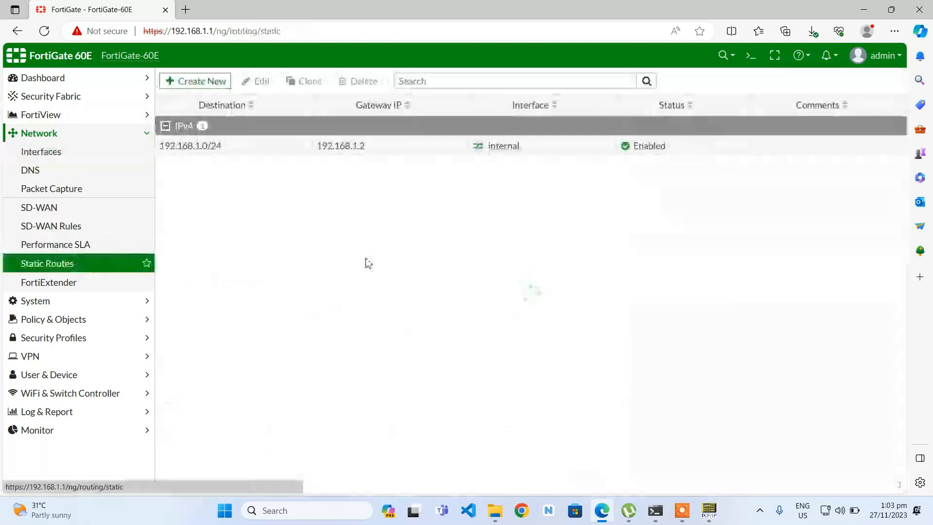
pyautogui.doubleClick(261, 147)
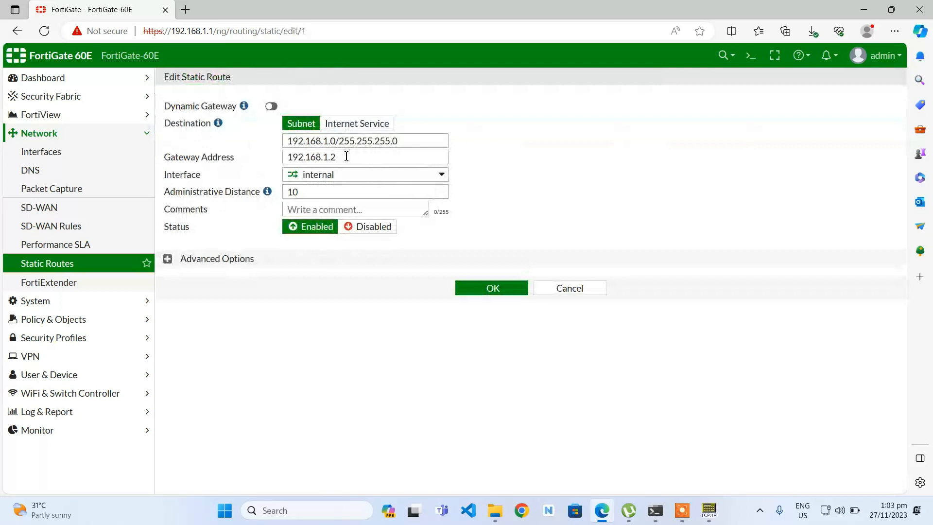
pyautogui.moveTo(347, 156); pyautogui.dragTo(290, 152)
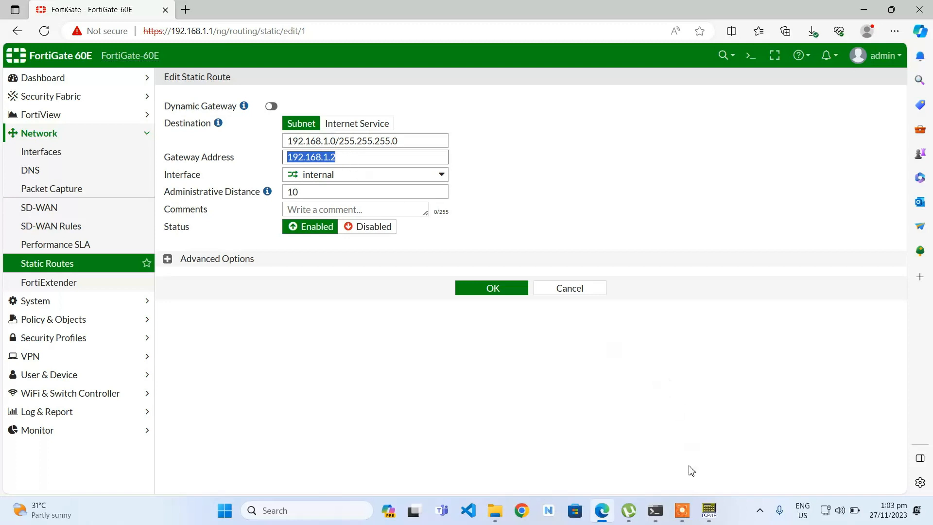
# Step: Switch to Advanced Subnet Calculator and set the address block to 172.16.0.0 with a 16-bit CIDR mask
pyautogui.click(709, 510)
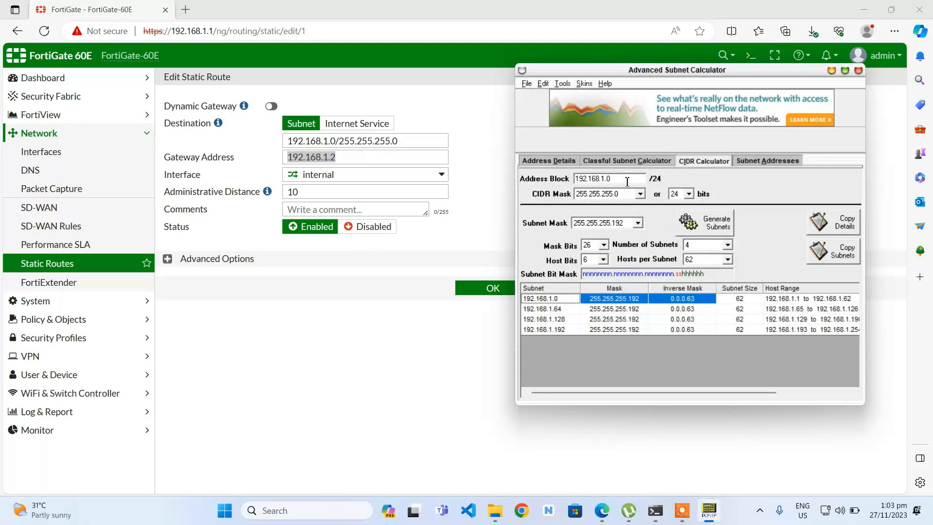
pyautogui.moveTo(627, 181); pyautogui.dragTo(564, 184)
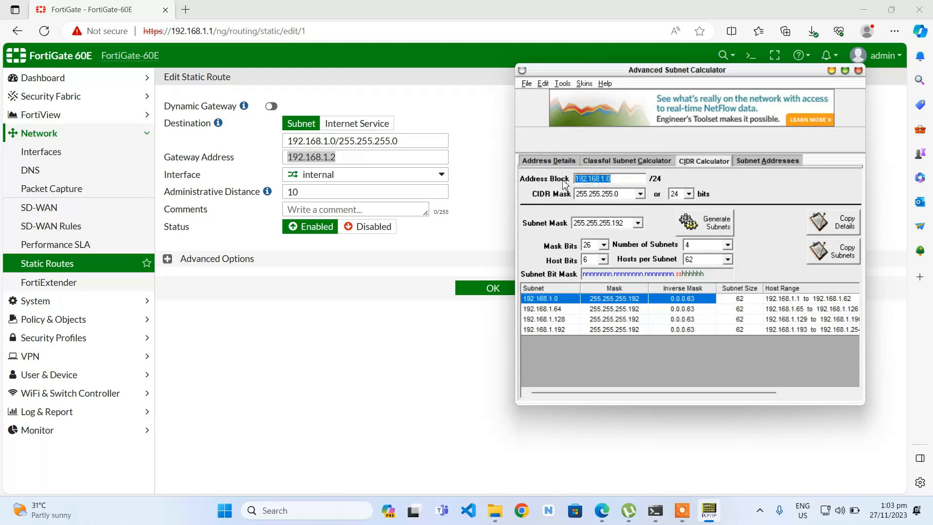
pyautogui.write('172')
pyautogui.click(689, 194)
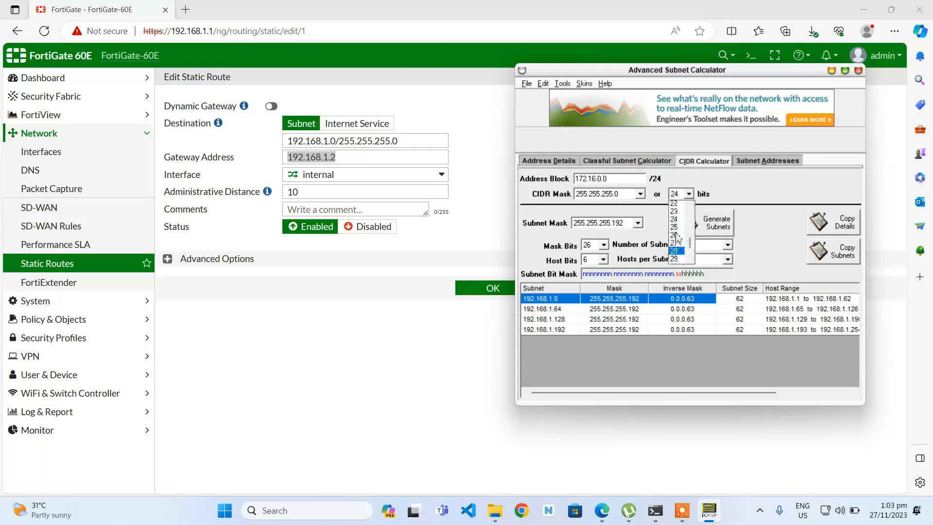
pyautogui.scroll(4, 676, 238)
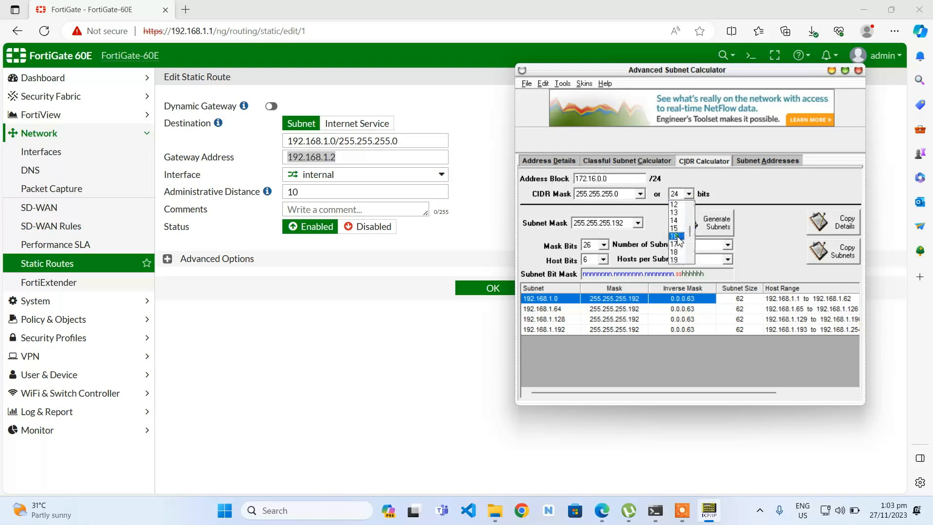
pyautogui.click(677, 236)
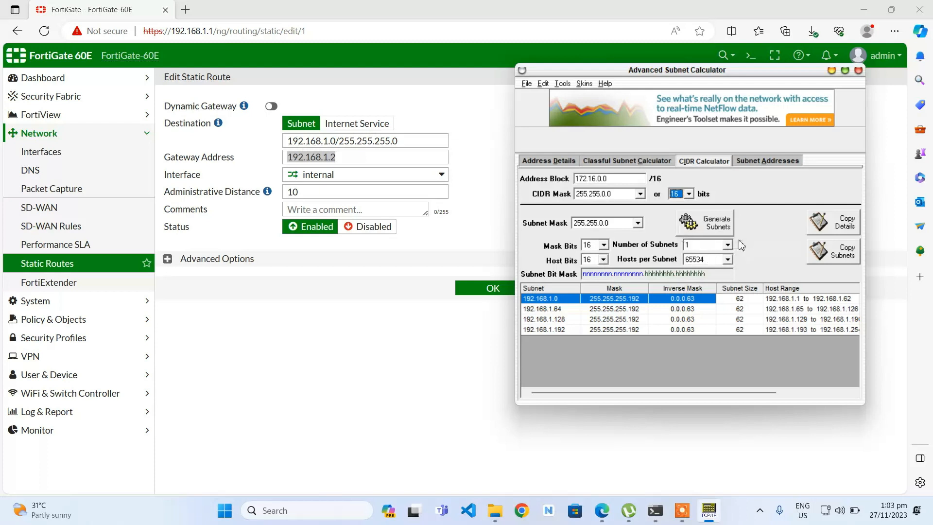
# Step: Set the subnet mask to 255.255.255.0, generate the subnets and highlight the first one's mask
pyautogui.click(637, 222)
pyautogui.scroll(-1, 620, 263)
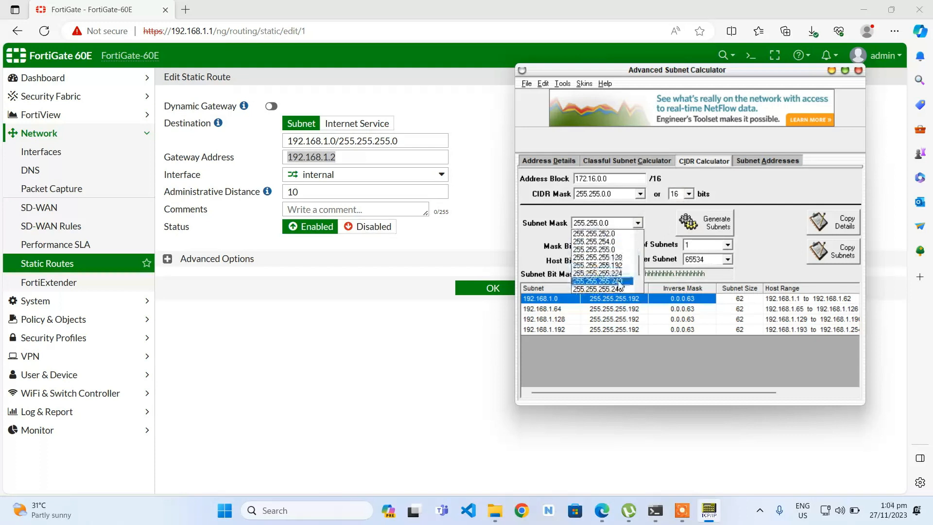
pyautogui.click(612, 250)
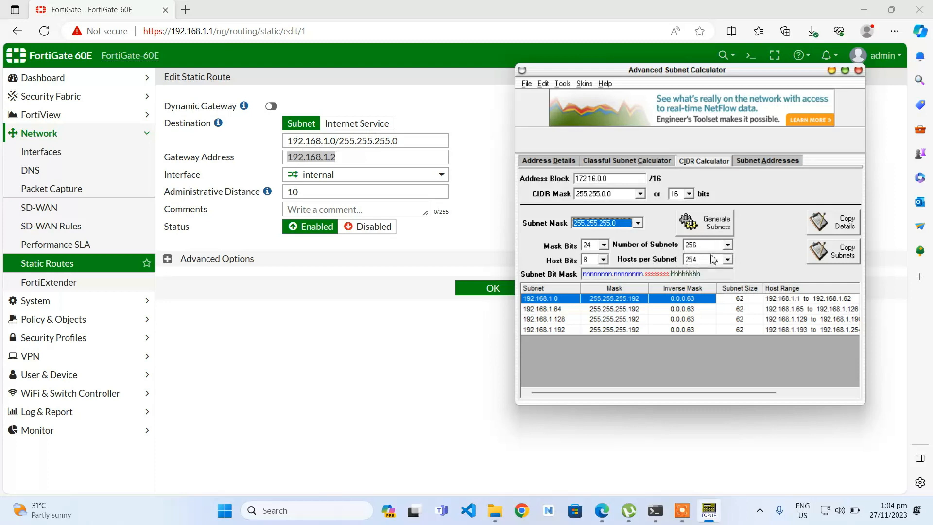
pyautogui.click(720, 226)
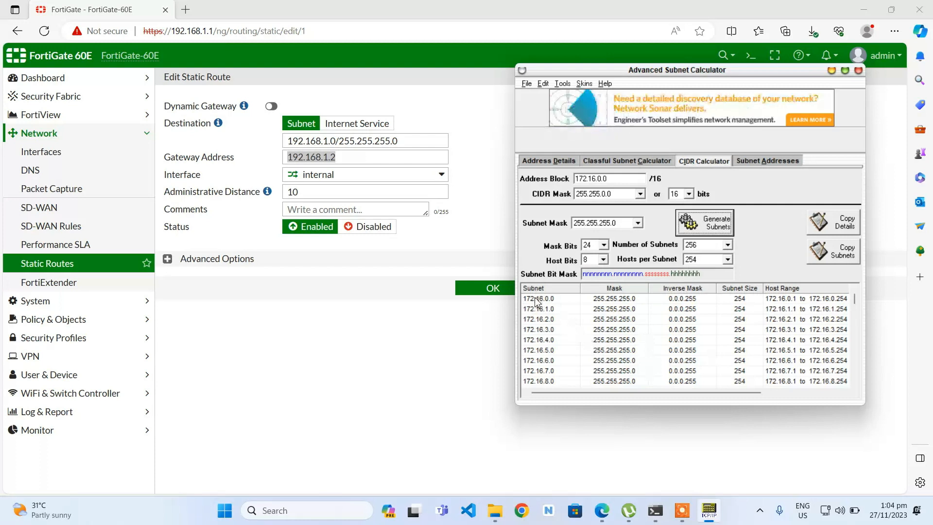
pyautogui.moveTo(533, 298); pyautogui.dragTo(596, 301)
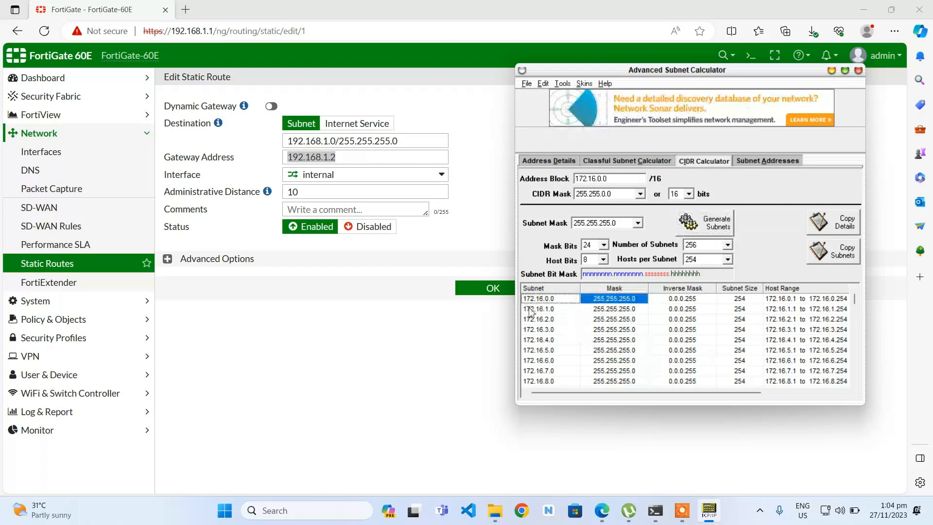
# Step: Compare the first generated subnets with the address block and CIDR mask, and highlight the first subnet's mask, inverse mask and size
pyautogui.moveTo(529, 309); pyautogui.dragTo(583, 321)
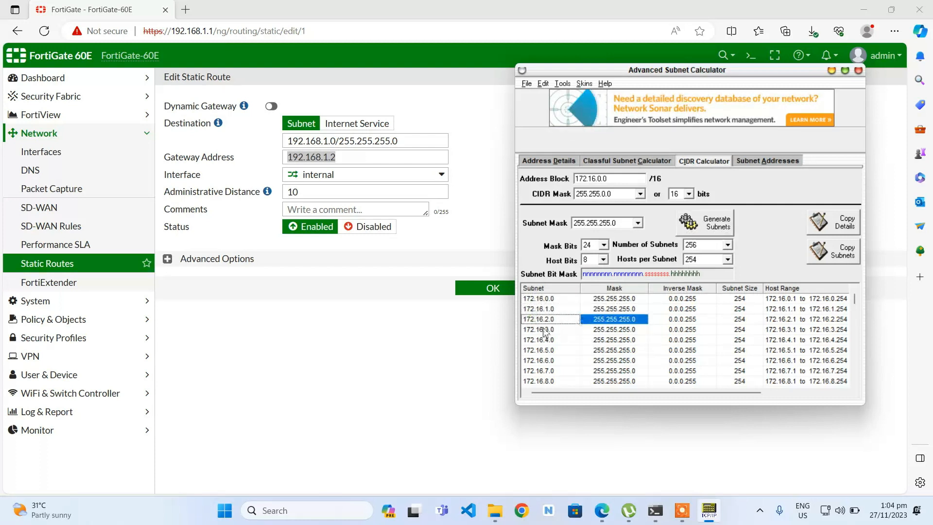
pyautogui.click(565, 333)
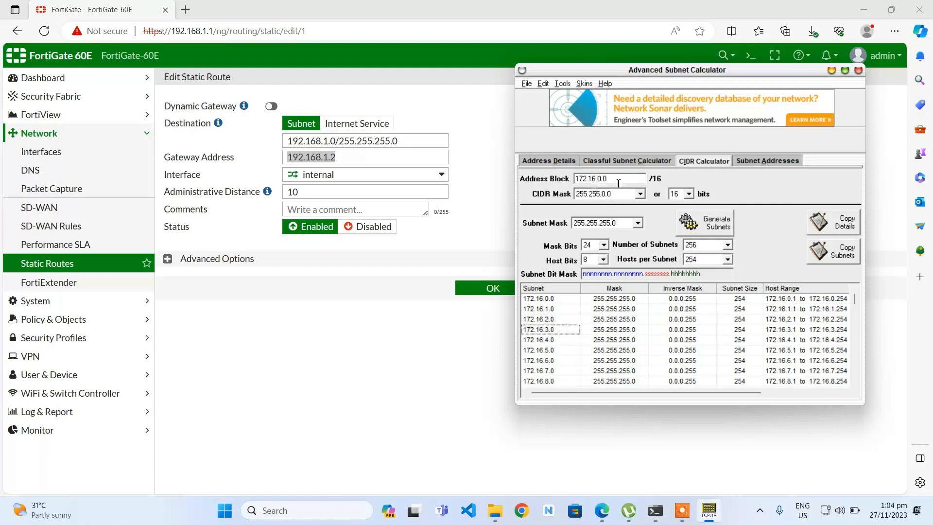
pyautogui.moveTo(619, 182); pyautogui.dragTo(571, 182)
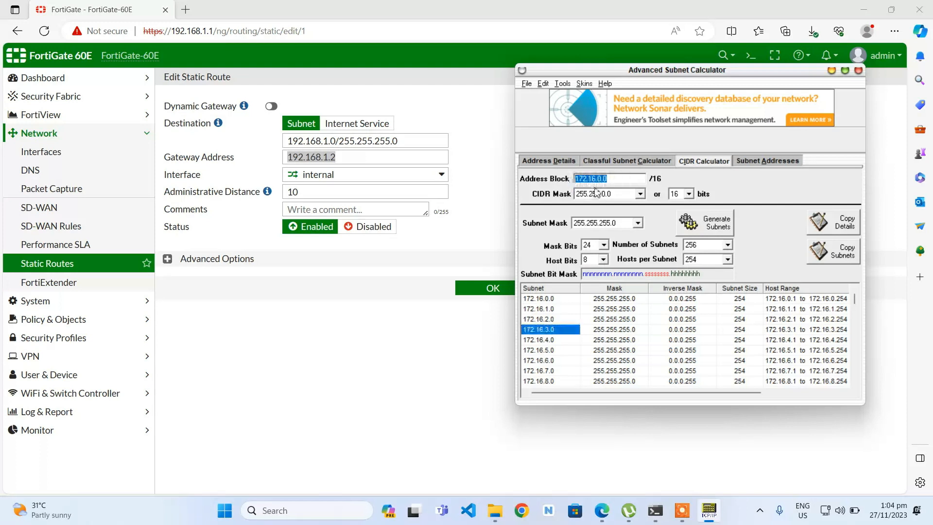
pyautogui.click(626, 195)
pyautogui.click(627, 205)
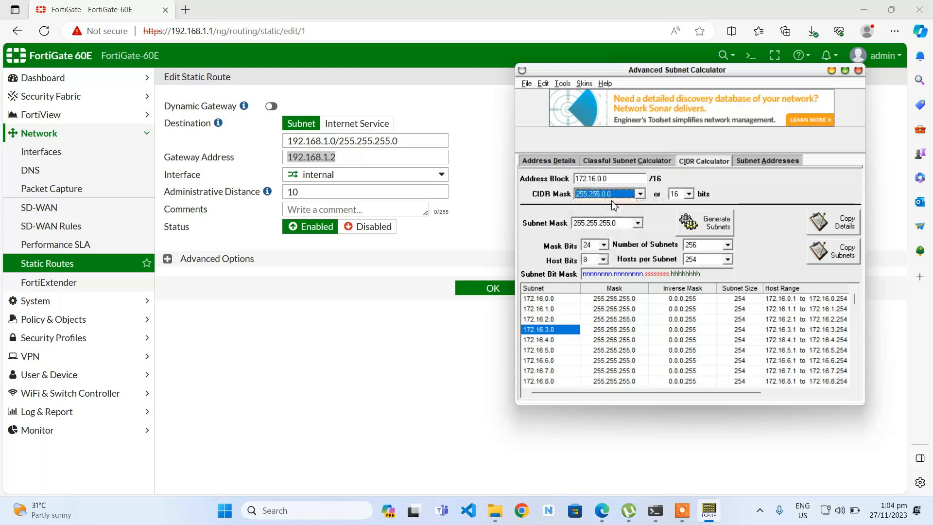
pyautogui.click(563, 300)
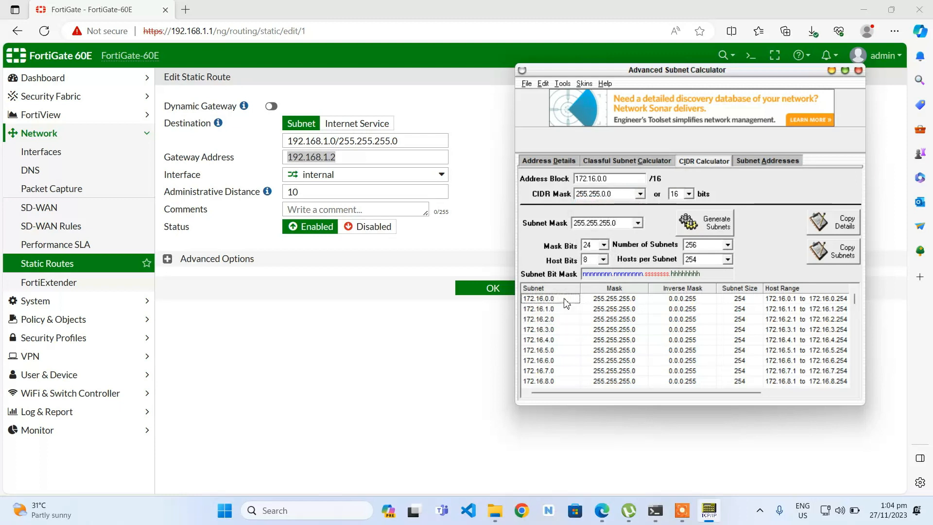
pyautogui.moveTo(565, 303); pyautogui.dragTo(743, 304)
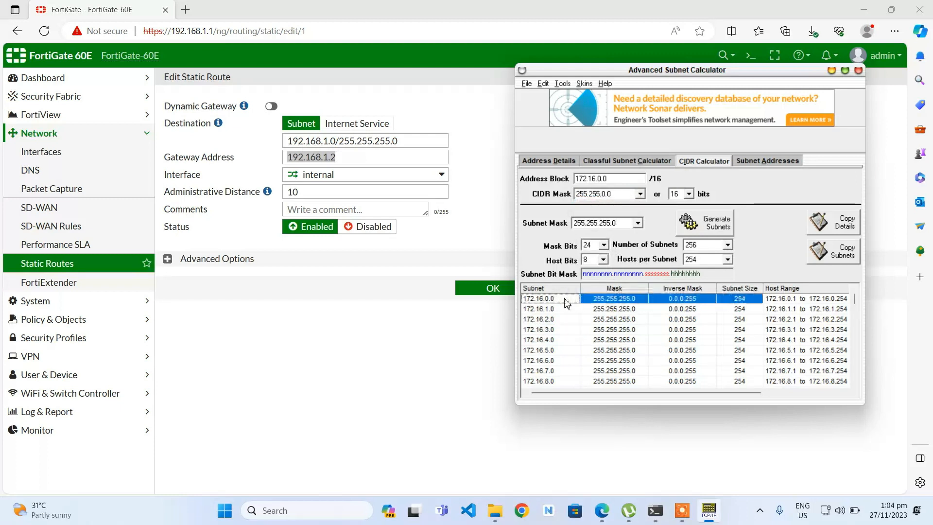
# Step: Switch to FortiGate, open the internal interface's settings and examine the IP/Netmask and matching address object
pyautogui.click(74, 158)
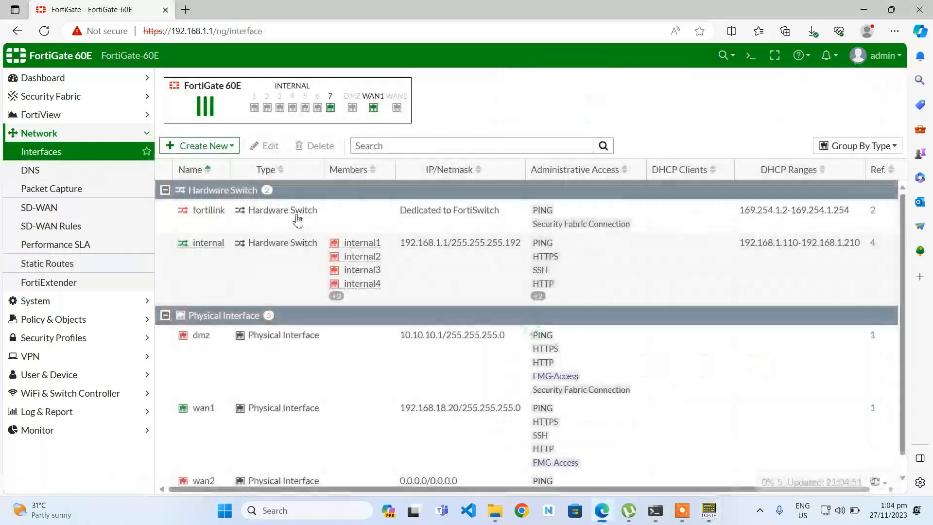
pyautogui.doubleClick(445, 278)
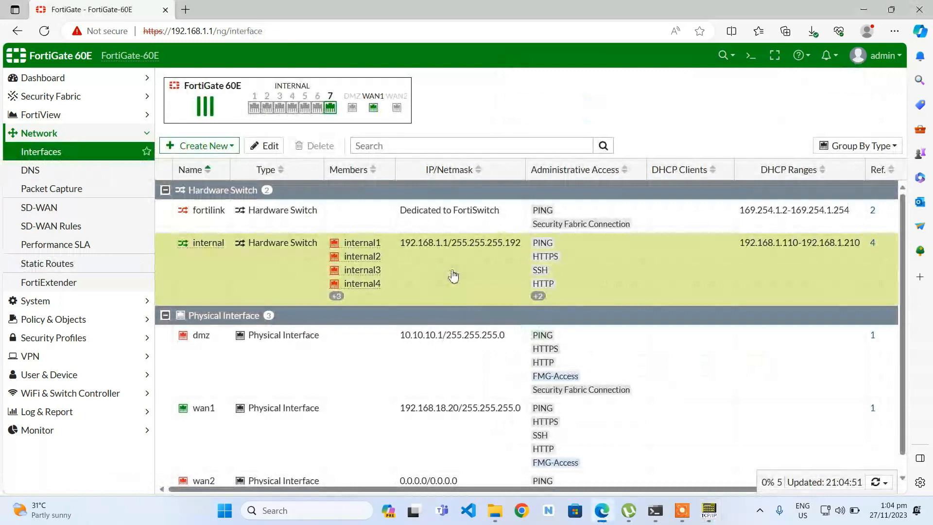
pyautogui.scroll(-2, 395, 305)
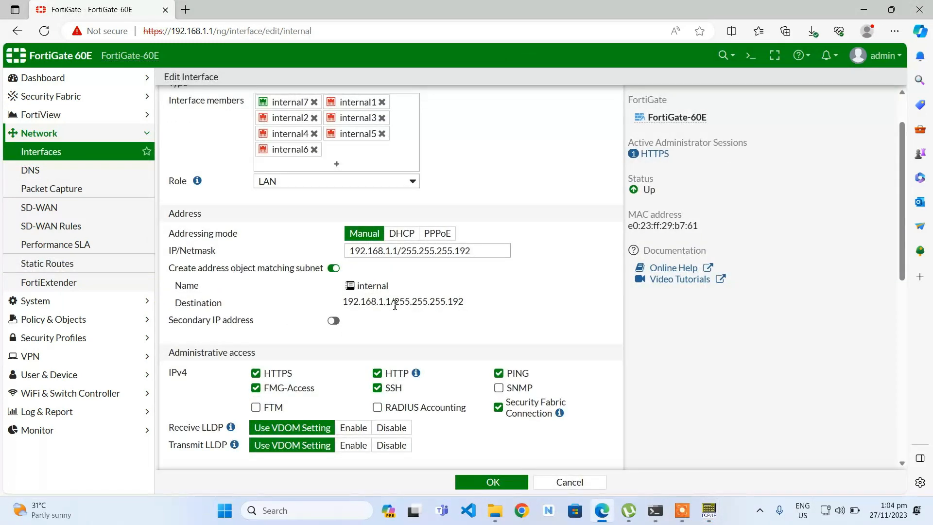
# Step: Minimize the browser and move the Advanced Subnet Calculator window to the middle of the desktop
pyautogui.click(863, 9)
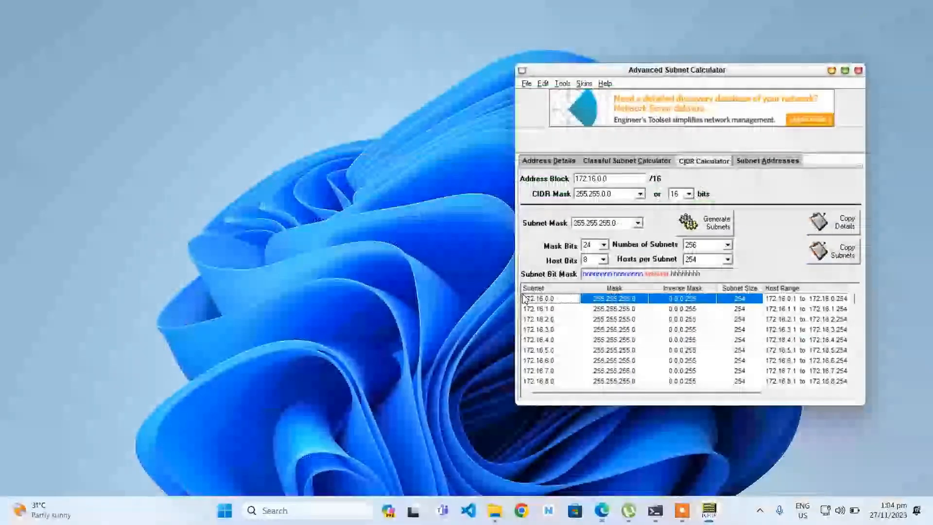
pyautogui.moveTo(822, 74); pyautogui.dragTo(698, 74)
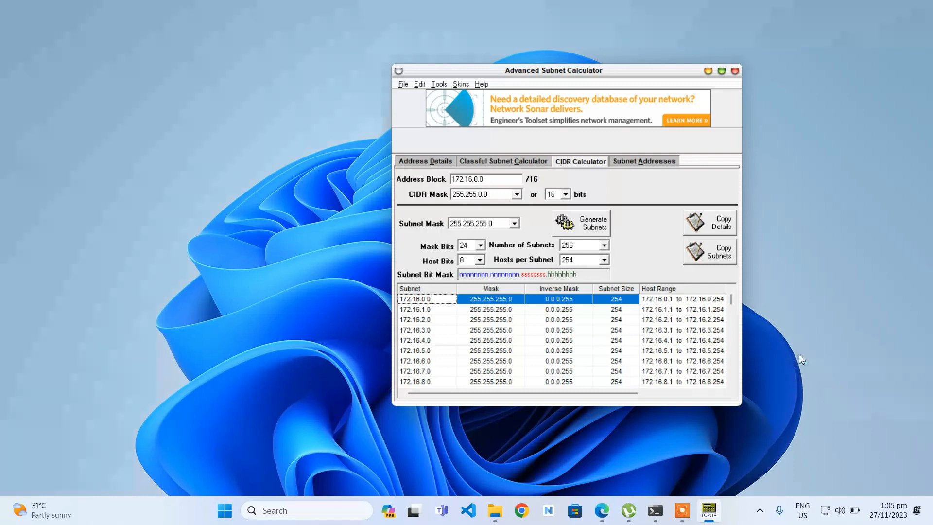
pyautogui.moveTo(638, 507)
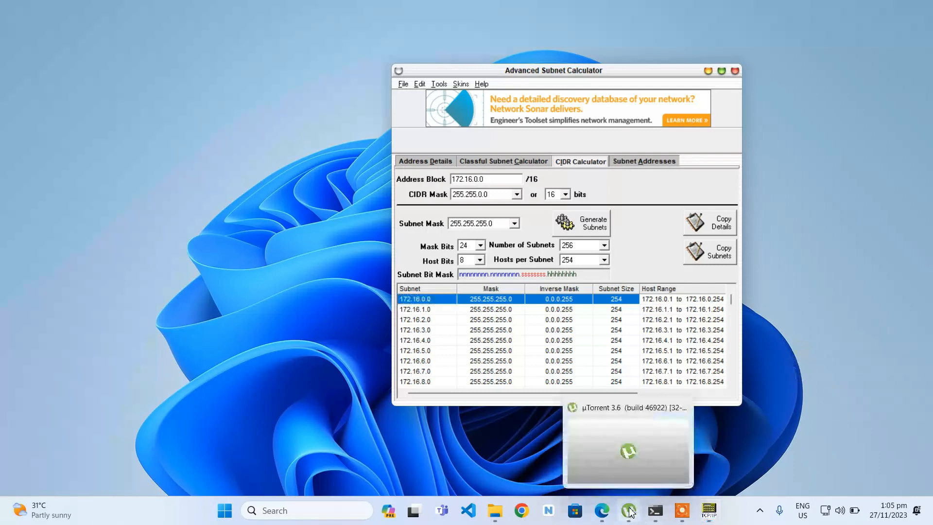